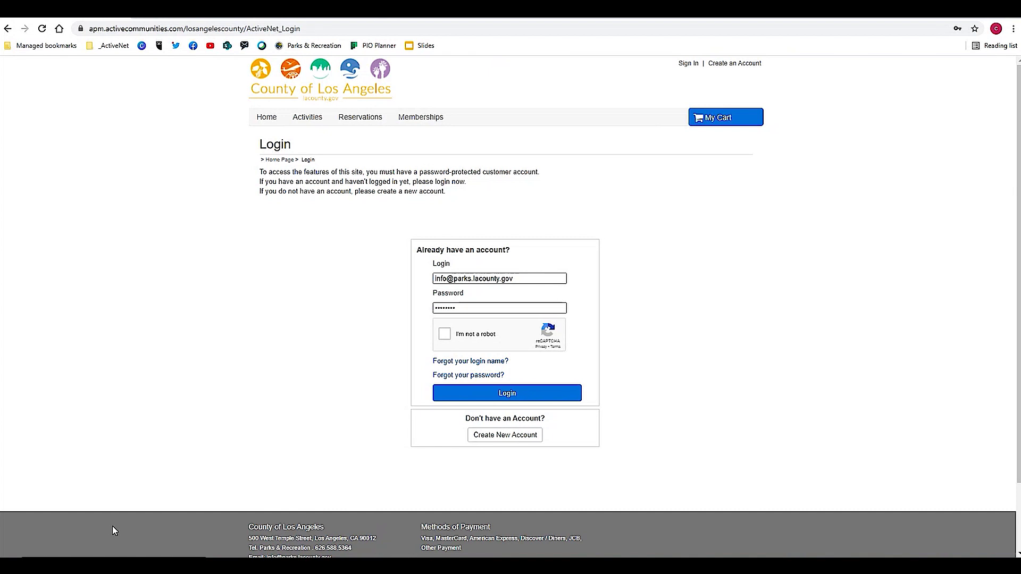
- Load reservations.lacounty.gov in Chrome to reach the LA County Parks login page
{"action": "left_click", "coordinate": [183, 30]}
{"action": "type", "text": "reservati"}
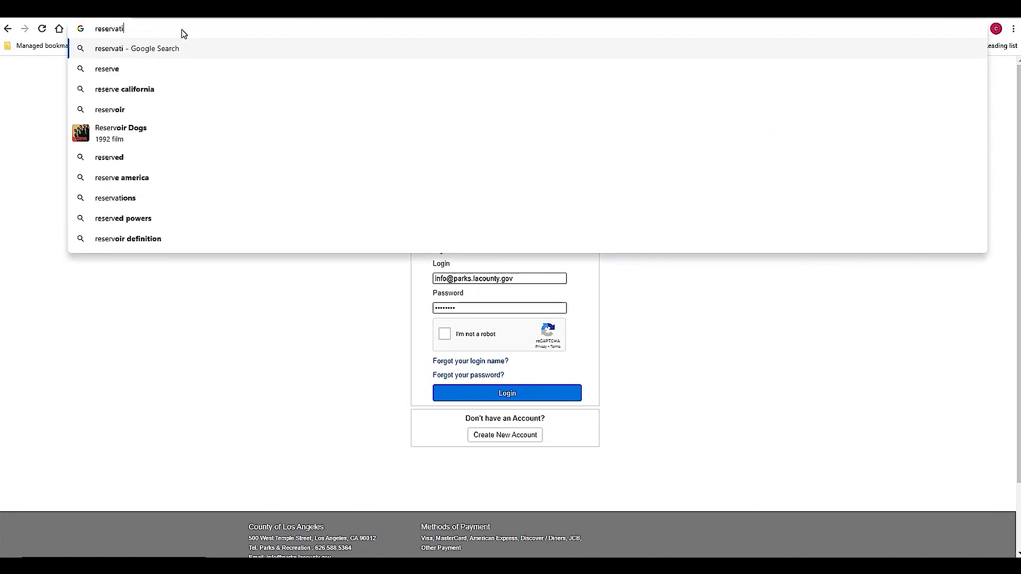
{"action": "type", "text": "ons.lacounty.gov"}
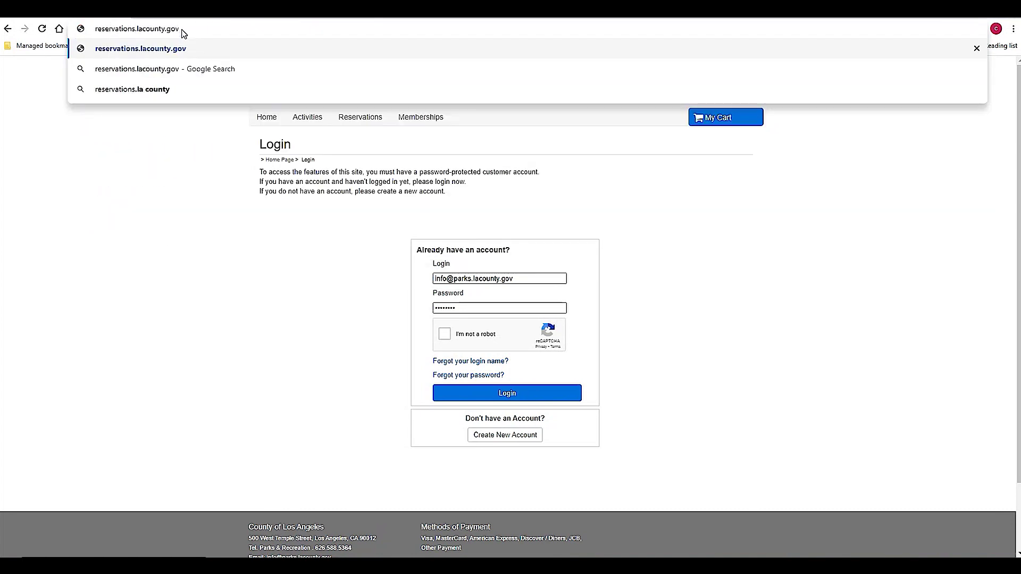
{"action": "key", "text": "Return"}
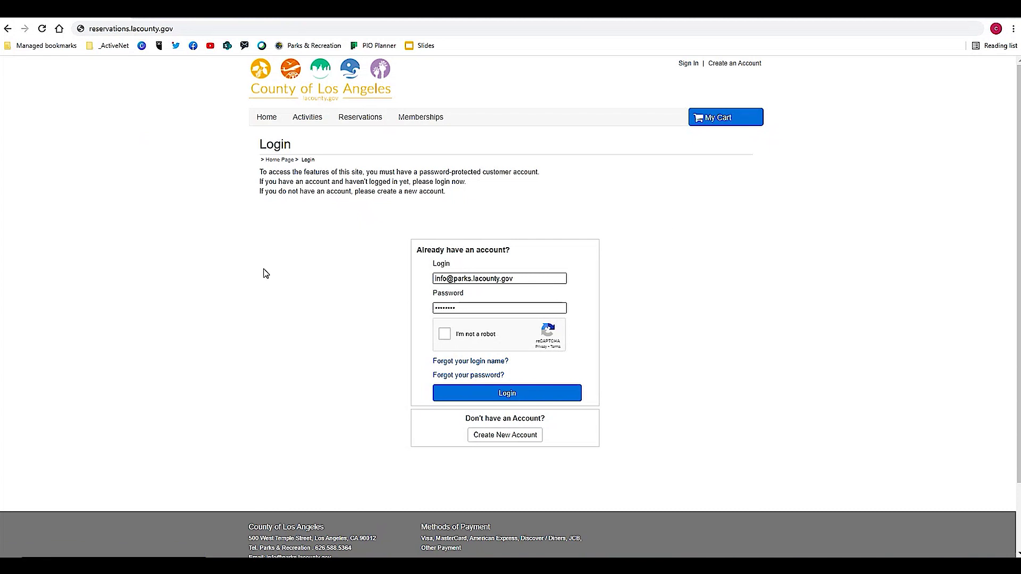
- Log in with the saved account credentials after passing the reCAPTCHA check
{"action": "left_click", "coordinate": [540, 280]}
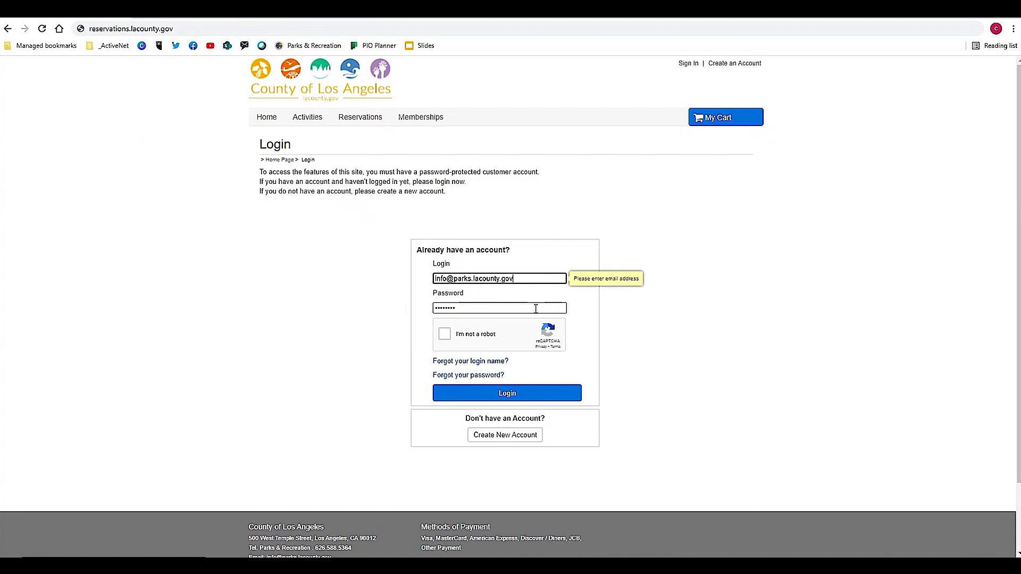
{"action": "left_click", "coordinate": [538, 308]}
{"action": "left_click", "coordinate": [445, 335]}
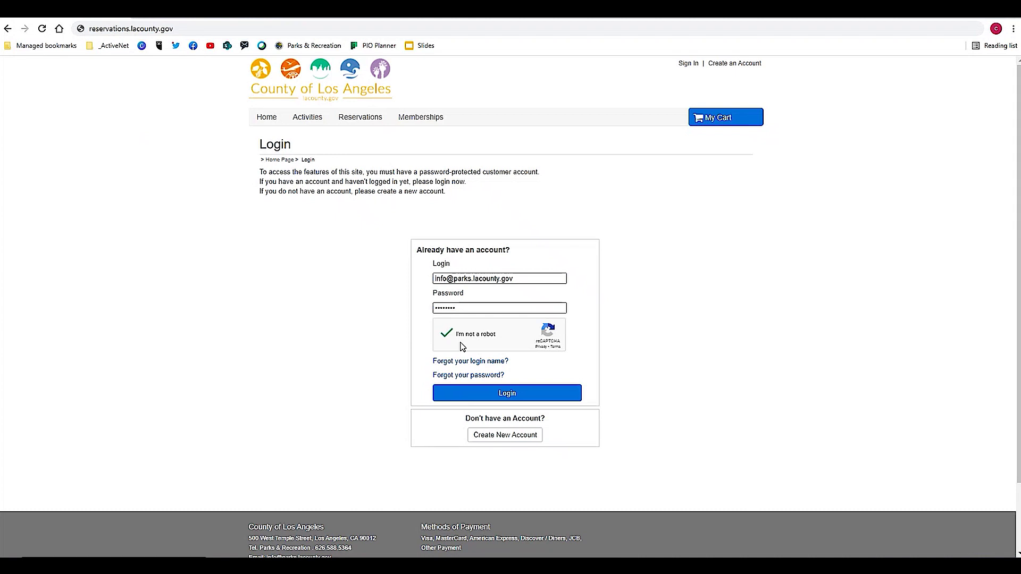
{"action": "left_click", "coordinate": [467, 393]}
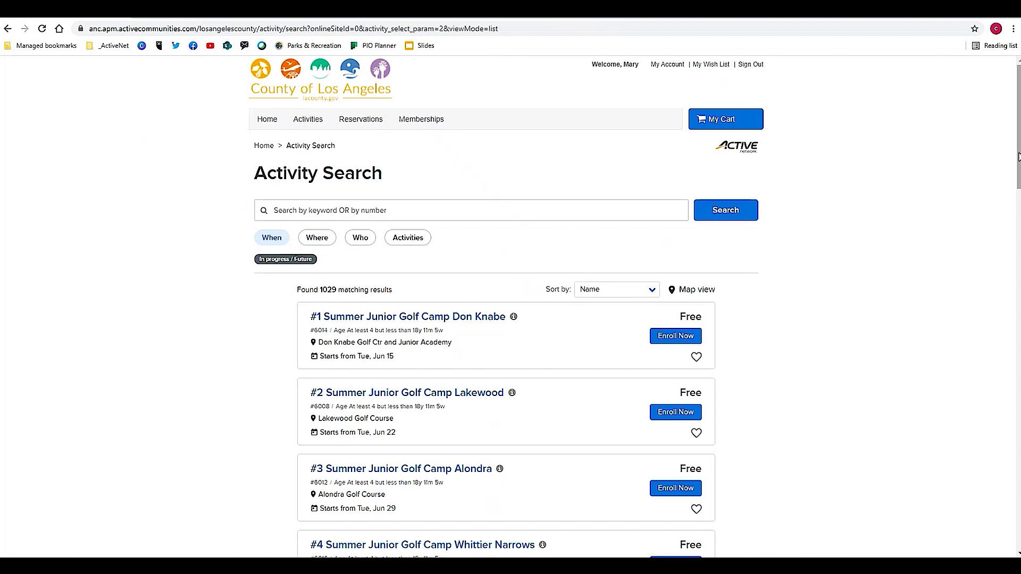
- Scroll through the 1029 Activity Search results, starting with the Summer Junior Golf Camps
{"action": "mouse_move", "coordinate": [1018, 157]}
{"action": "left_mouse_down"}
{"action": "mouse_move", "coordinate": [1017, 323]}
{"action": "mouse_move", "coordinate": [1016, 128]}
{"action": "left_mouse_up"}
- Search activities for 'basketball' and scroll the 49 results to Adventure Basketball Clinic 9 - 12 yrs
{"action": "left_click", "coordinate": [407, 215]}
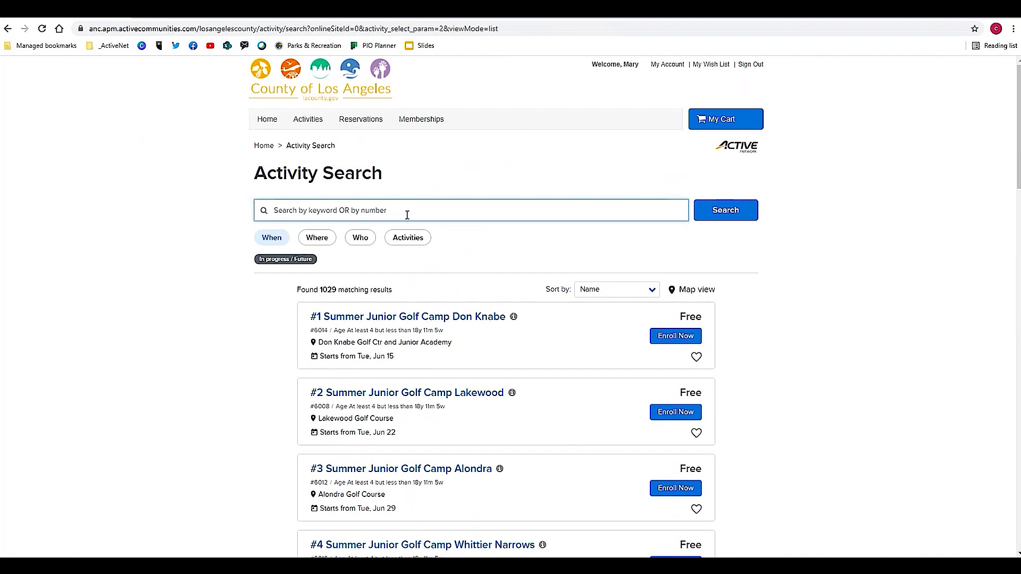
{"action": "type", "text": "basketball"}
{"action": "left_click", "coordinate": [721, 223]}
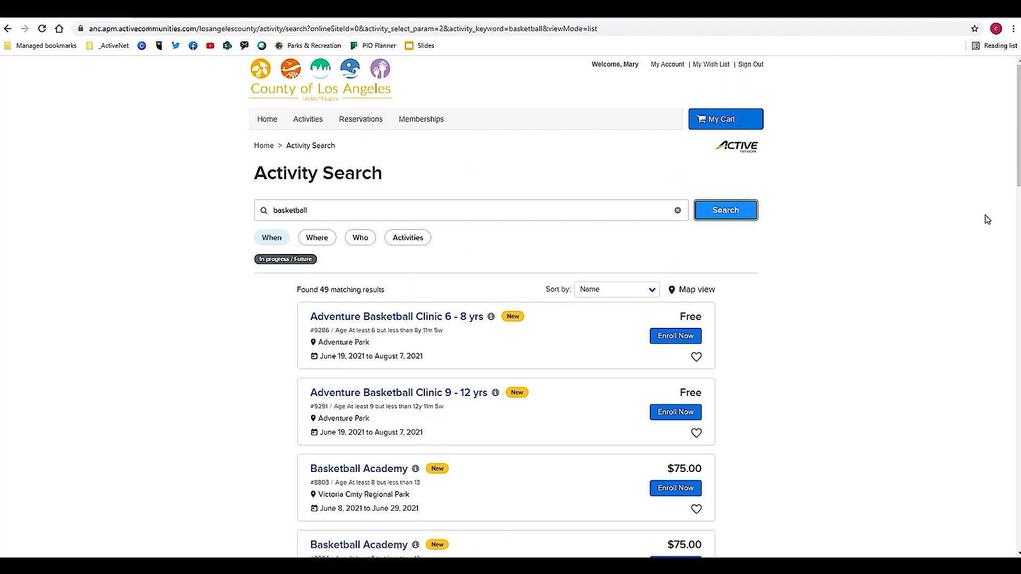
{"action": "left_click_drag", "start_coordinate": [1015, 175], "coordinate": [1016, 221]}
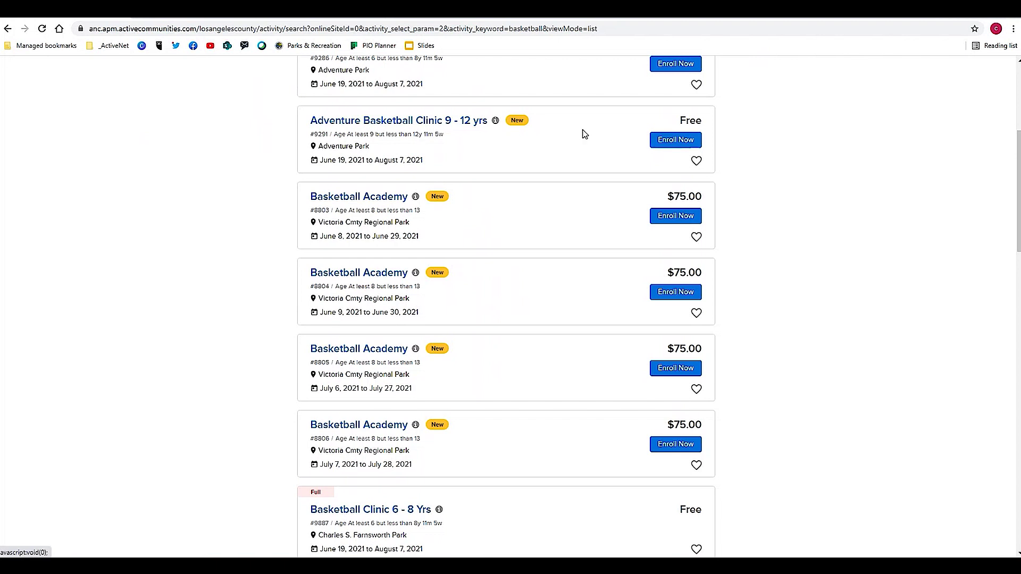
- Start enrollment for Adventure Basketball Clinic 9 - 12 yrs and view the eligible participants
{"action": "left_click", "coordinate": [692, 141]}
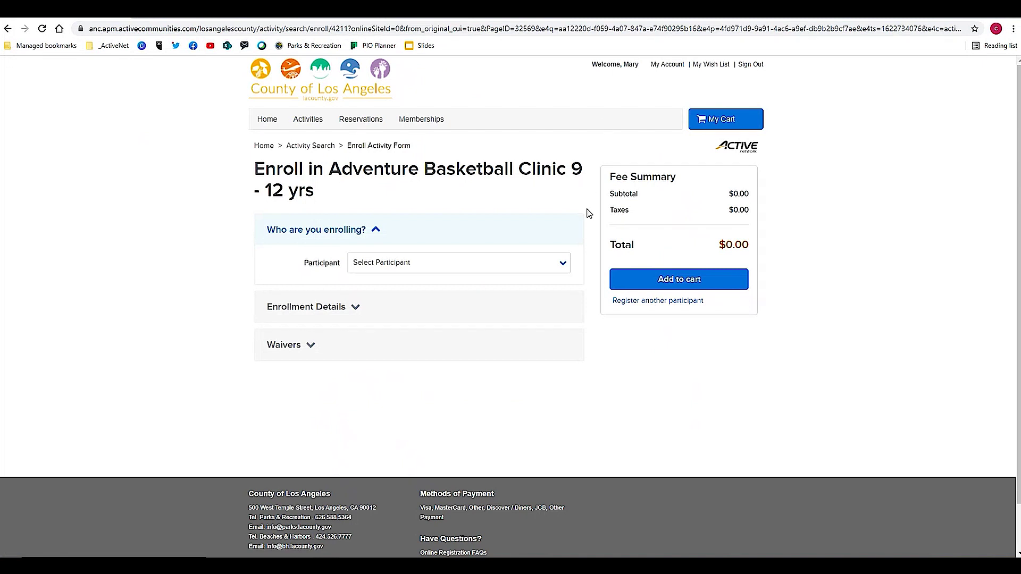
{"action": "left_click", "coordinate": [567, 267]}
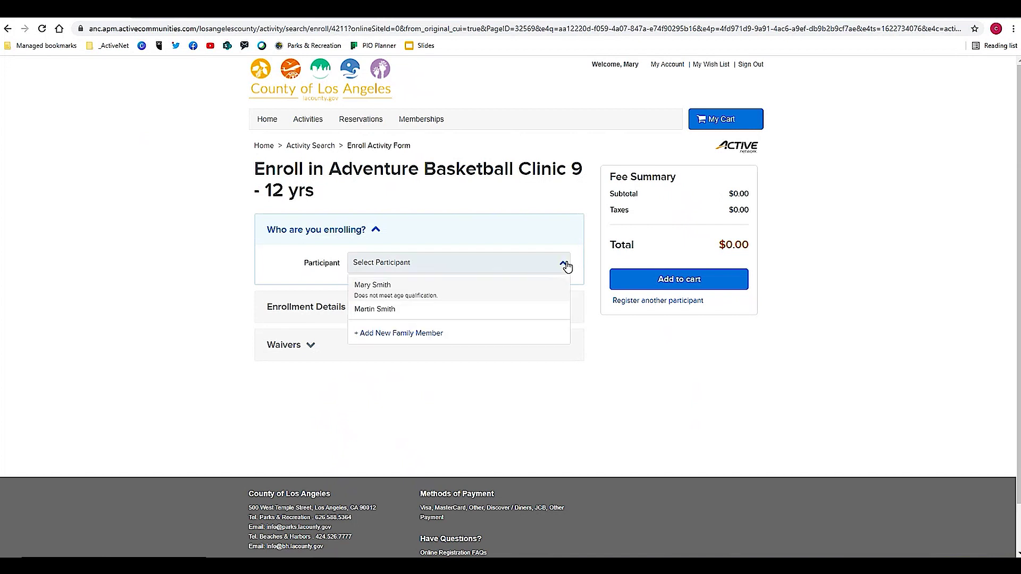
- Pick the age-eligible child as participant and answer No to ADA accommodations and allergies
{"action": "left_click", "coordinate": [399, 310]}
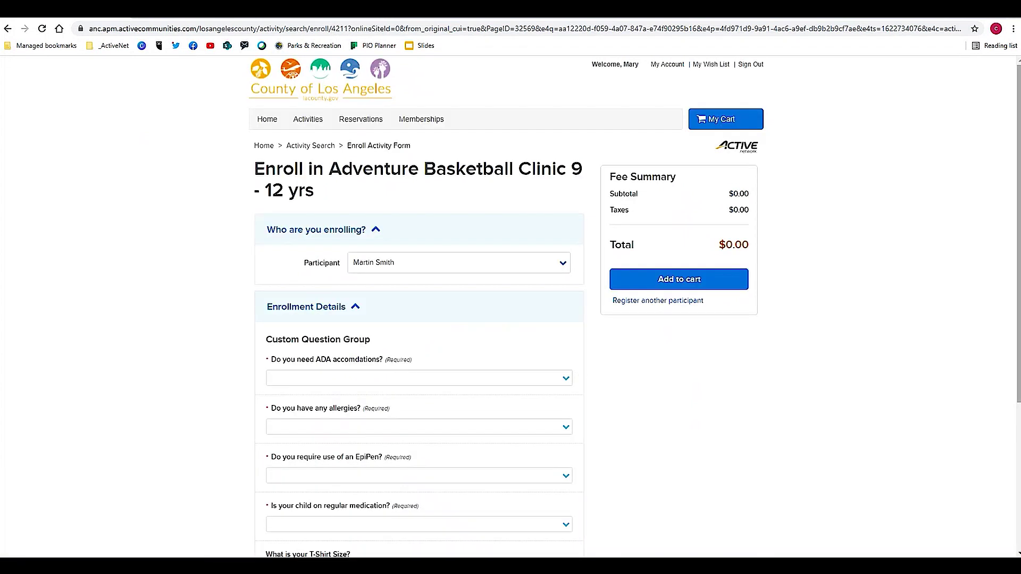
{"action": "left_click_drag", "start_coordinate": [1019, 185], "coordinate": [1020, 249]}
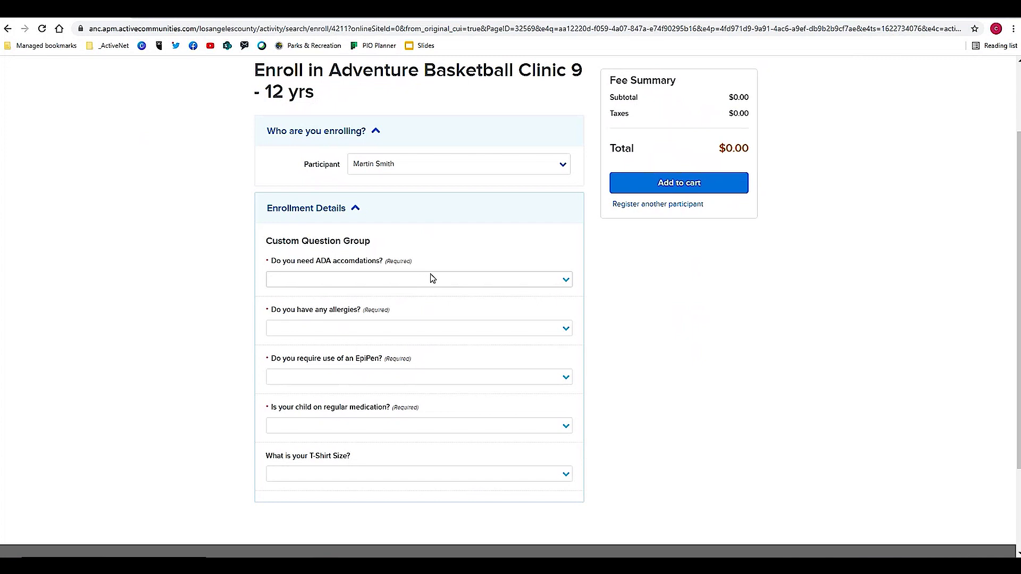
{"action": "left_click", "coordinate": [433, 278]}
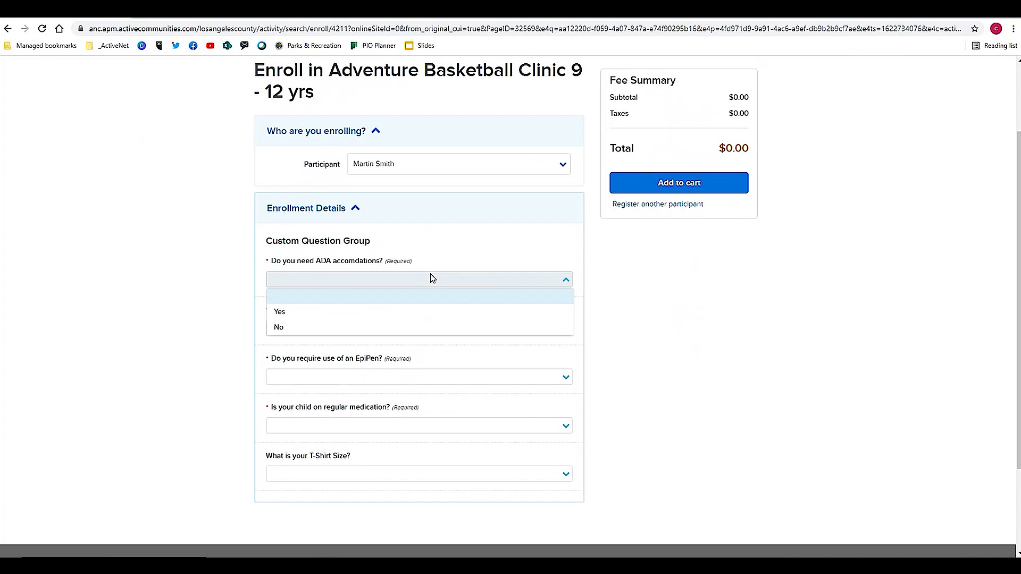
{"action": "left_click", "coordinate": [431, 326]}
{"action": "left_click", "coordinate": [455, 331]}
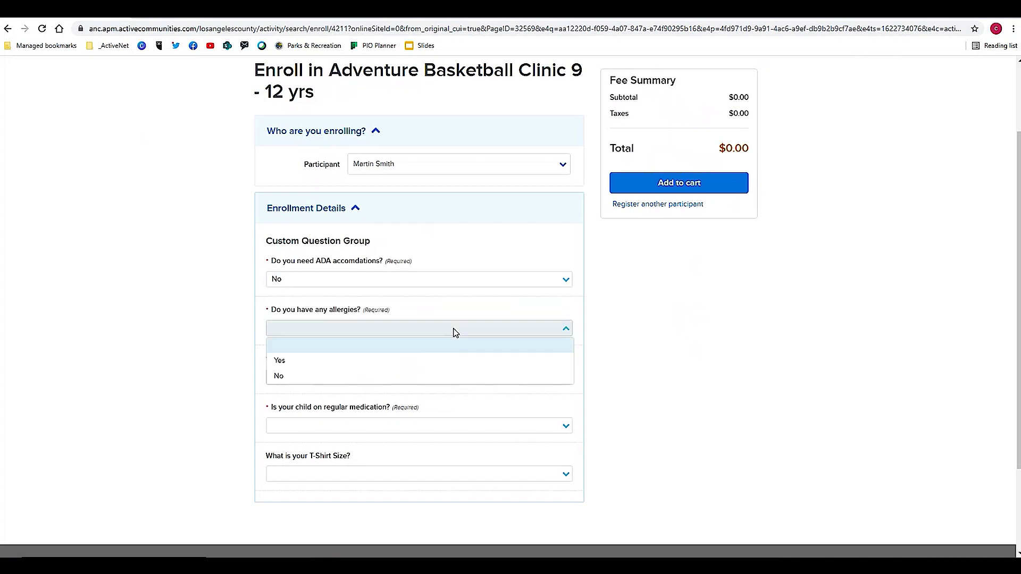
{"action": "left_click", "coordinate": [453, 376]}
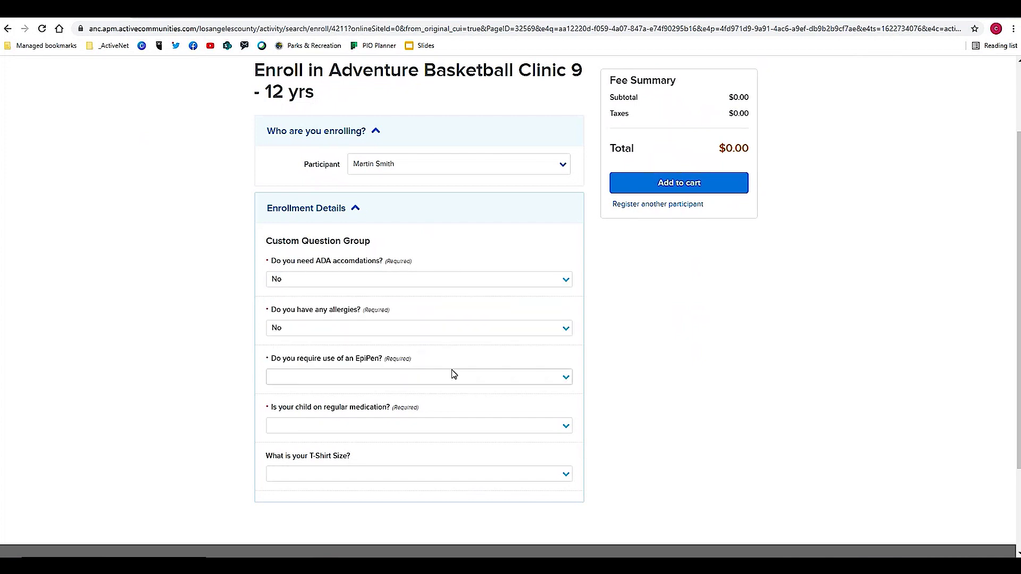
- Answer No to the EpiPen and regular medication questions
{"action": "left_click", "coordinate": [455, 379]}
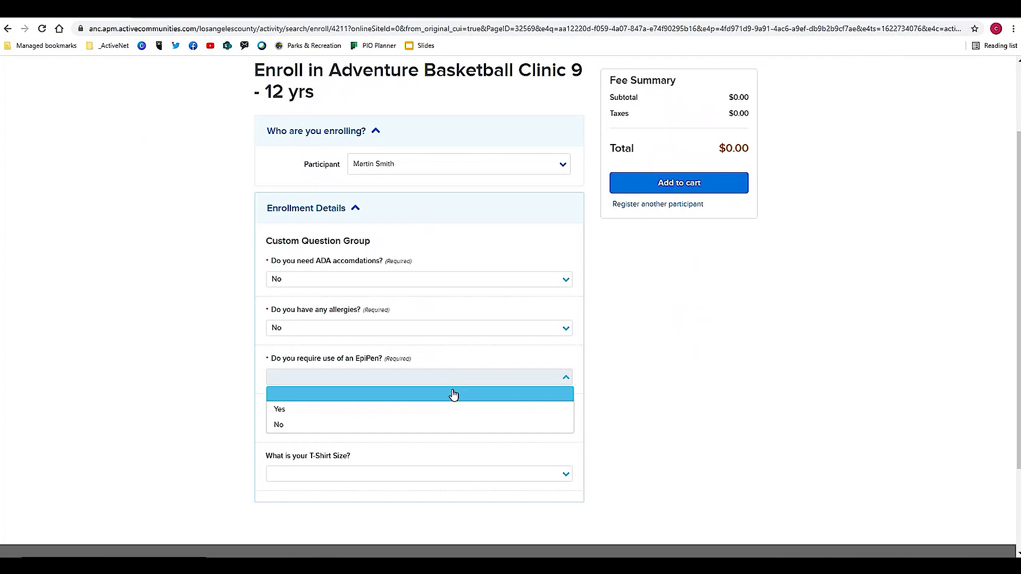
{"action": "left_click", "coordinate": [449, 423]}
{"action": "left_click", "coordinate": [449, 425]}
{"action": "left_click", "coordinate": [445, 458]}
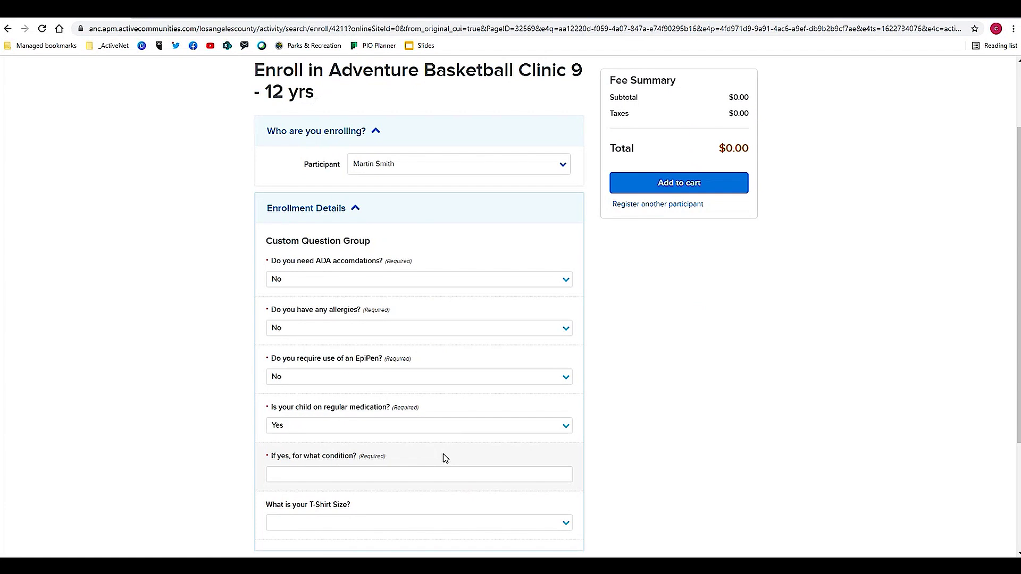
{"action": "left_click", "coordinate": [407, 475]}
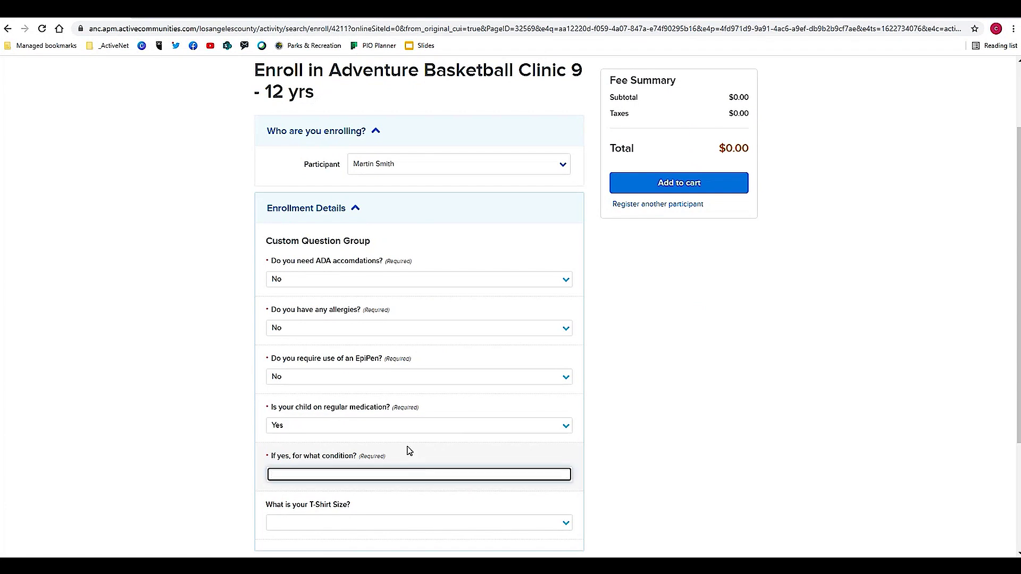
{"action": "left_click", "coordinate": [406, 426]}
{"action": "left_click", "coordinate": [393, 480]}
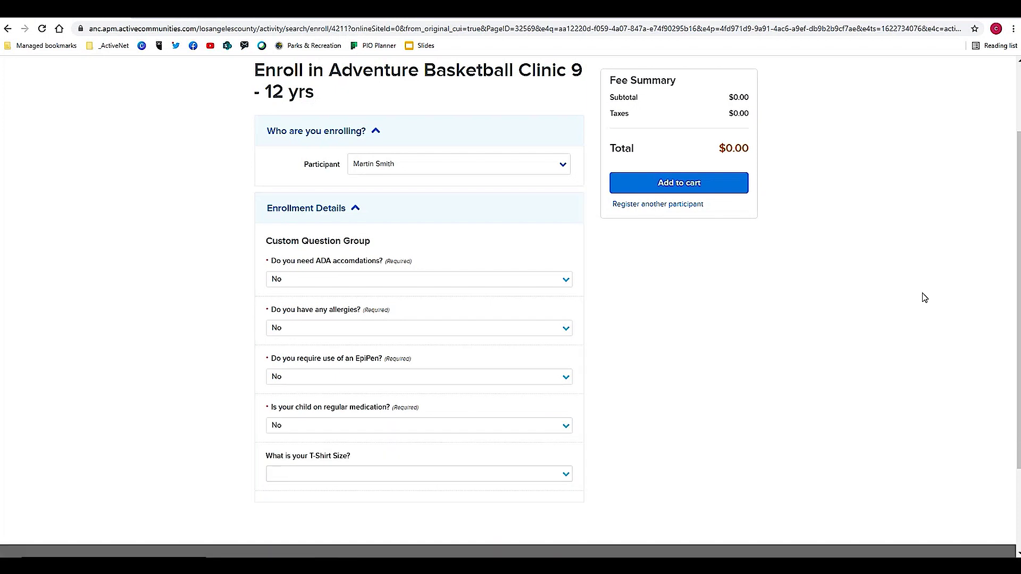
- Set the participant's T-shirt size to YM
{"action": "left_click_drag", "start_coordinate": [1017, 235], "coordinate": [1015, 284]}
{"action": "left_click", "coordinate": [469, 394]}
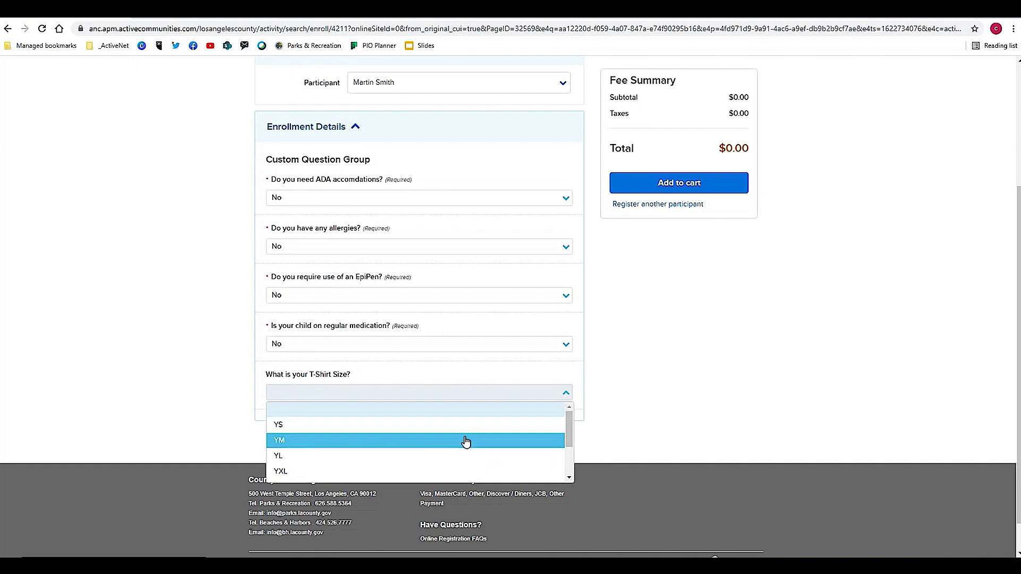
{"action": "left_click", "coordinate": [466, 441]}
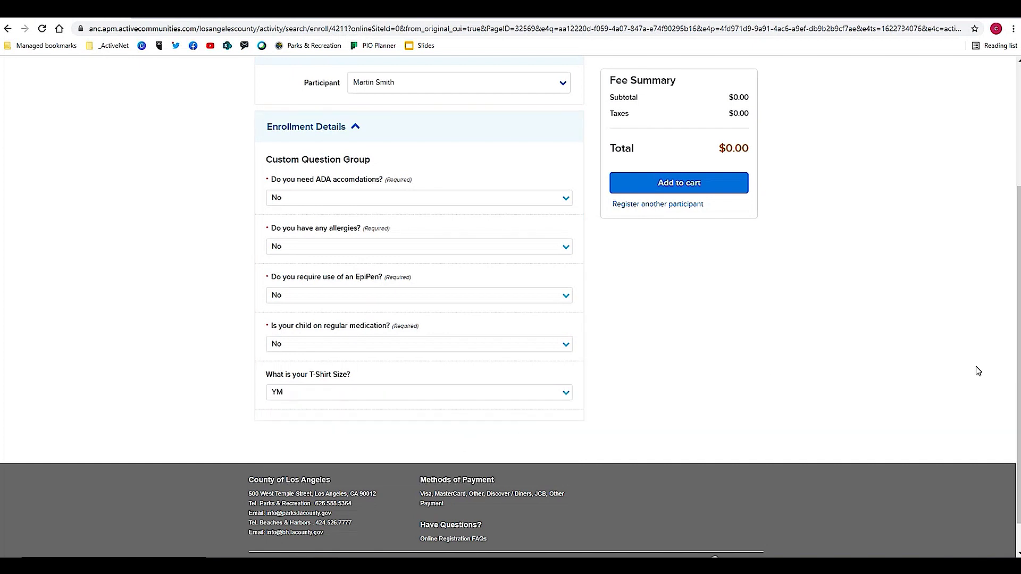
{"action": "scroll", "coordinate": [1019, 379], "scroll_direction": "up", "scroll_amount": 3}
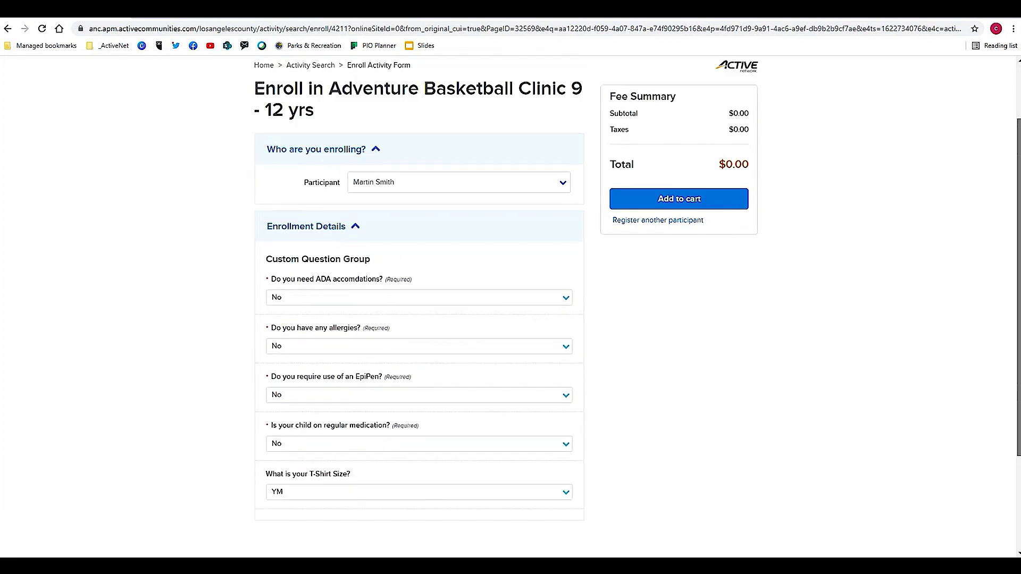
{"action": "scroll", "coordinate": [1019, 378], "scroll_direction": "up", "scroll_amount": 2}
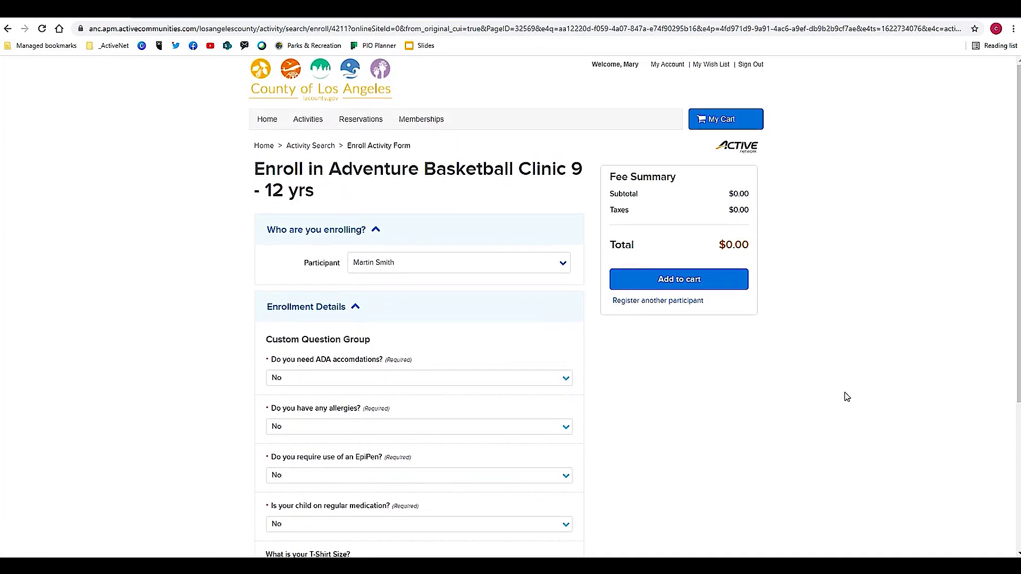
- Add the $0.00 clinic enrollment to the cart and scroll to the waiver agreements
{"action": "left_click", "coordinate": [691, 286]}
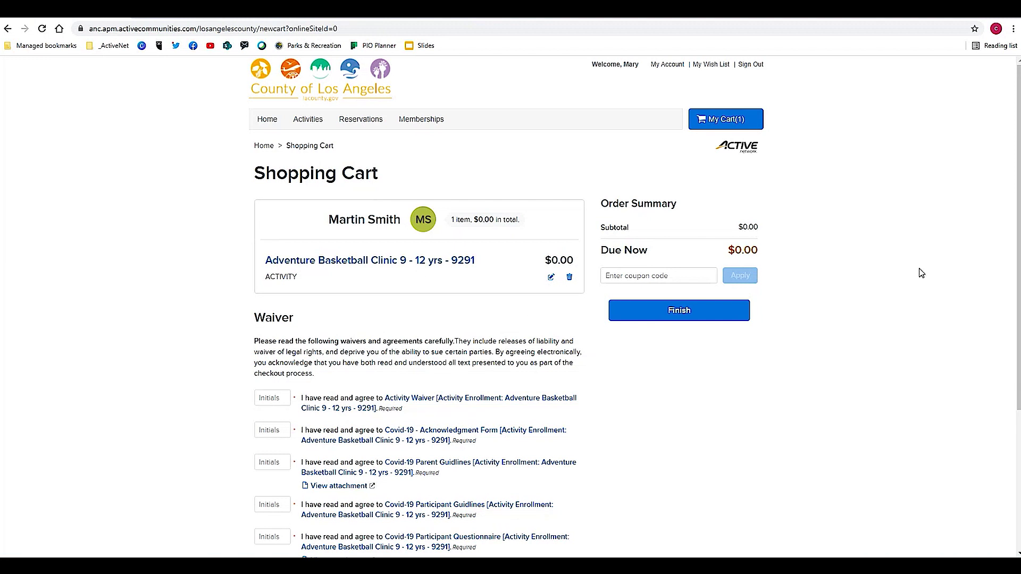
{"action": "left_click_drag", "start_coordinate": [1015, 220], "coordinate": [1019, 286]}
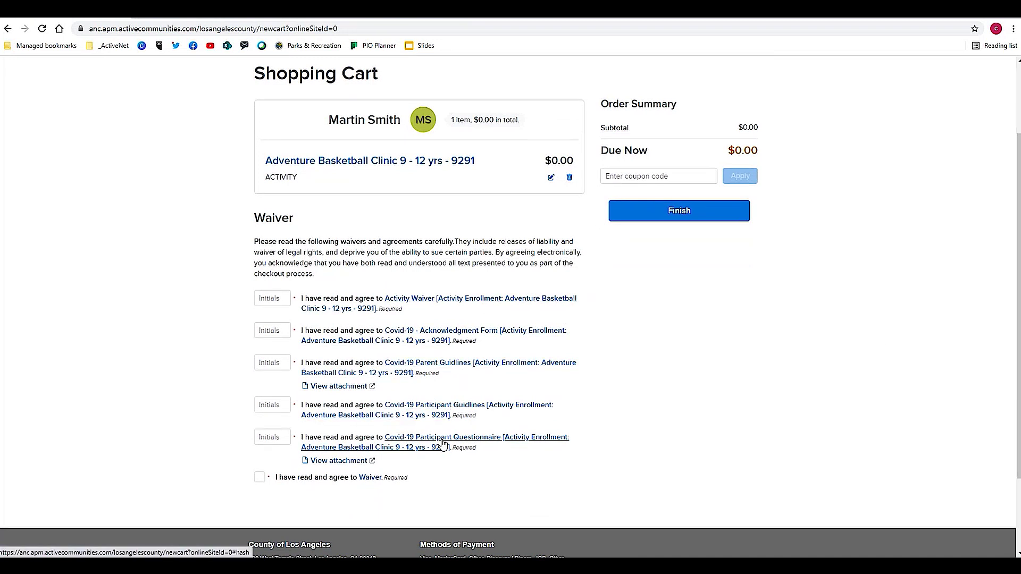
- Initial the Activity Waiver and four Covid-19 forms, accept the Waiver, and finish the order
{"action": "left_click", "coordinate": [271, 298]}
{"action": "type", "text": "Ms"}
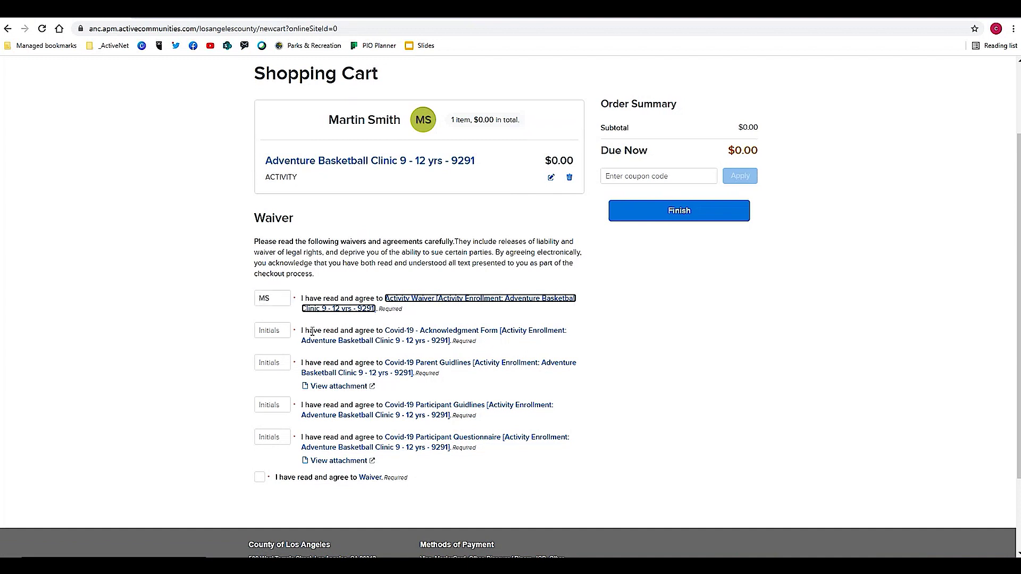
{"action": "left_click", "coordinate": [284, 330]}
{"action": "type", "text": "ms"}
{"action": "left_click", "coordinate": [280, 356]}
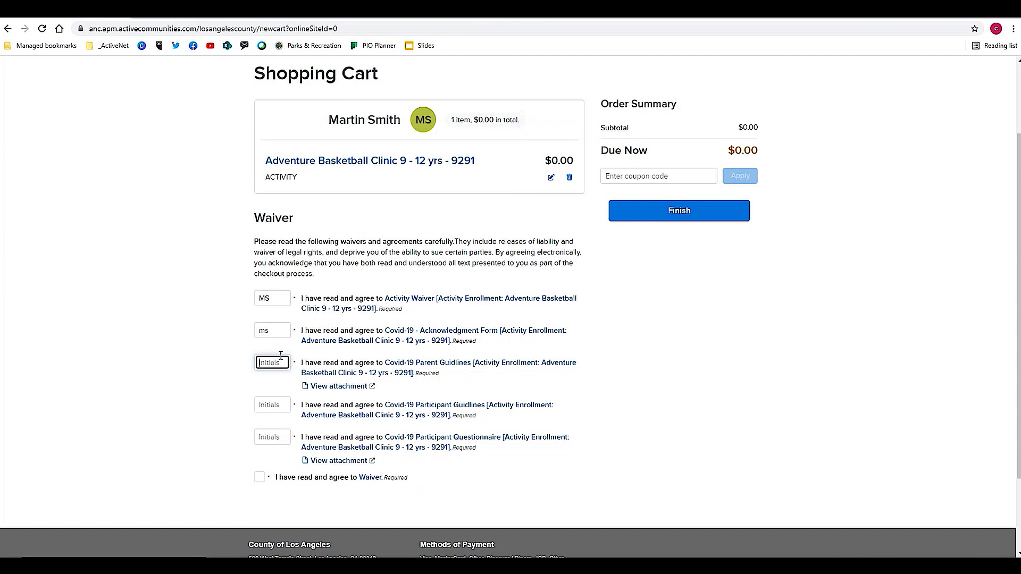
{"action": "type", "text": "ms"}
{"action": "left_click", "coordinate": [266, 402]}
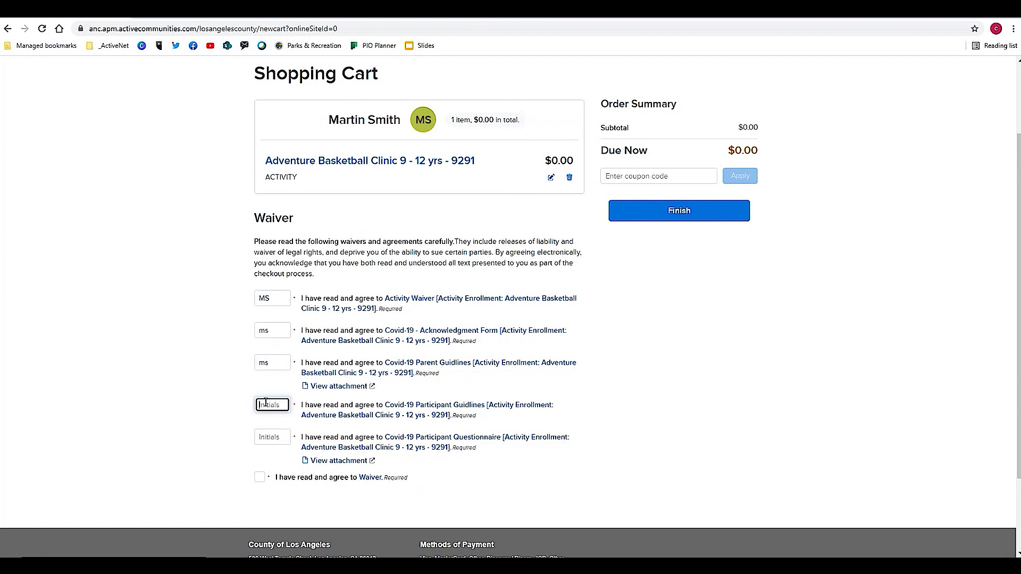
{"action": "type", "text": "ms"}
{"action": "left_click", "coordinate": [264, 440]}
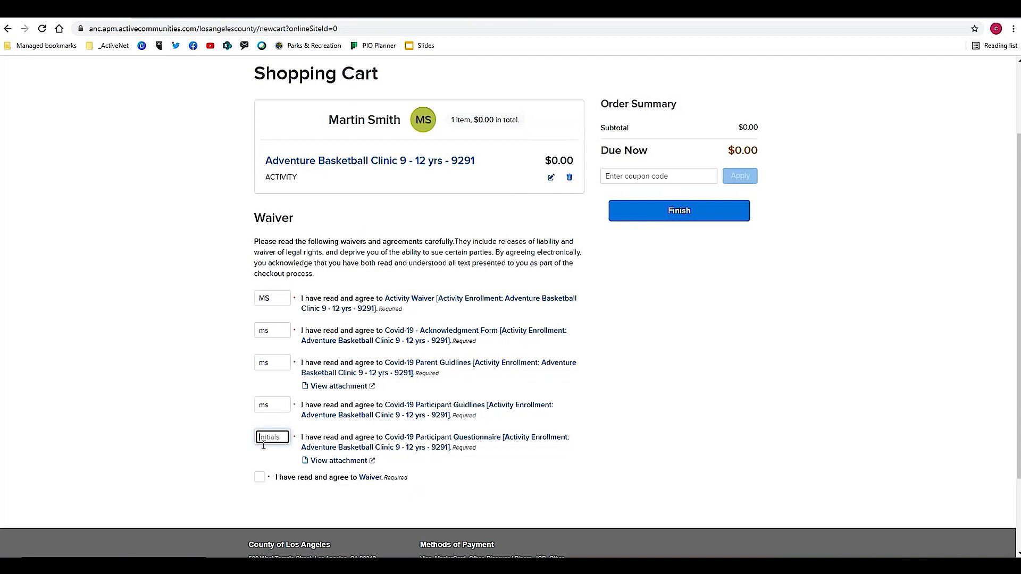
{"action": "type", "text": "ms"}
{"action": "left_click", "coordinate": [259, 478]}
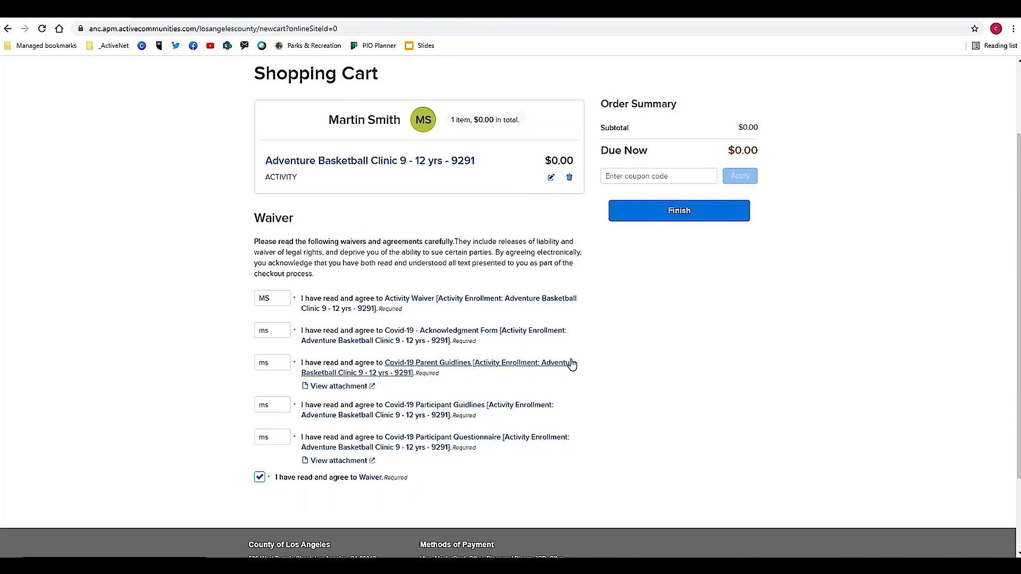
{"action": "left_click", "coordinate": [694, 216]}
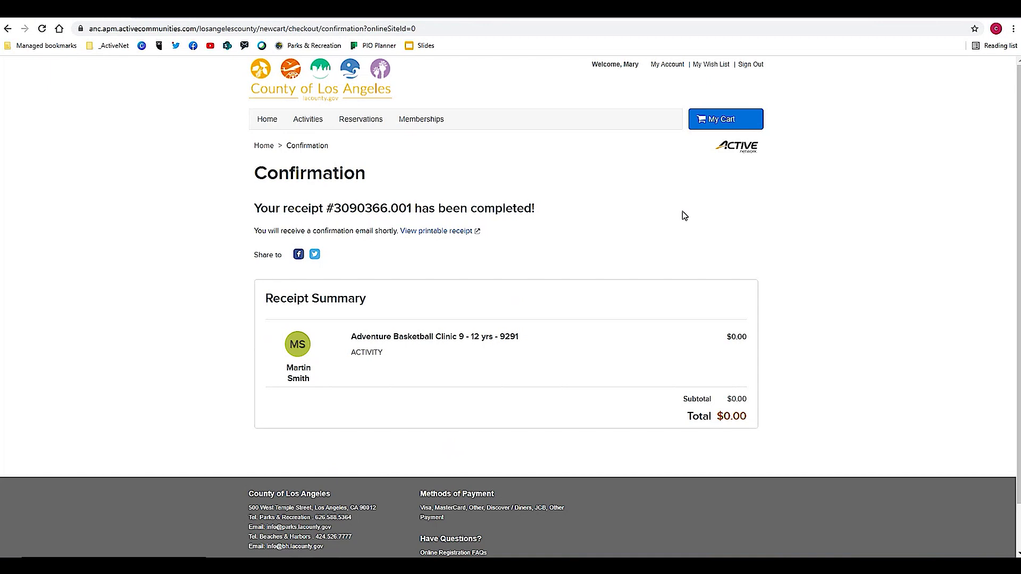
- From the completed receipt, go back to Activity Search via the Activities tab
{"action": "left_click", "coordinate": [299, 124]}
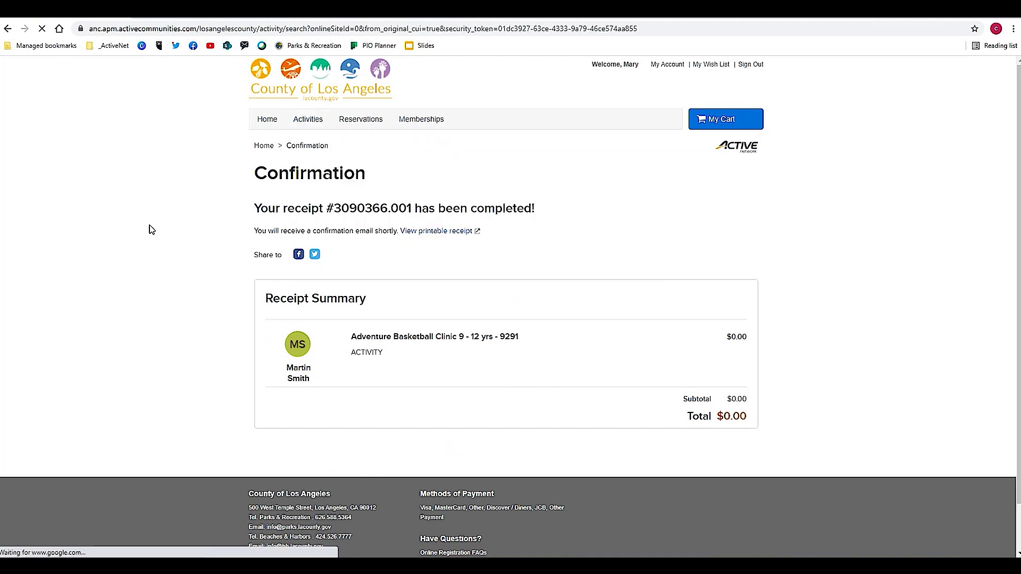